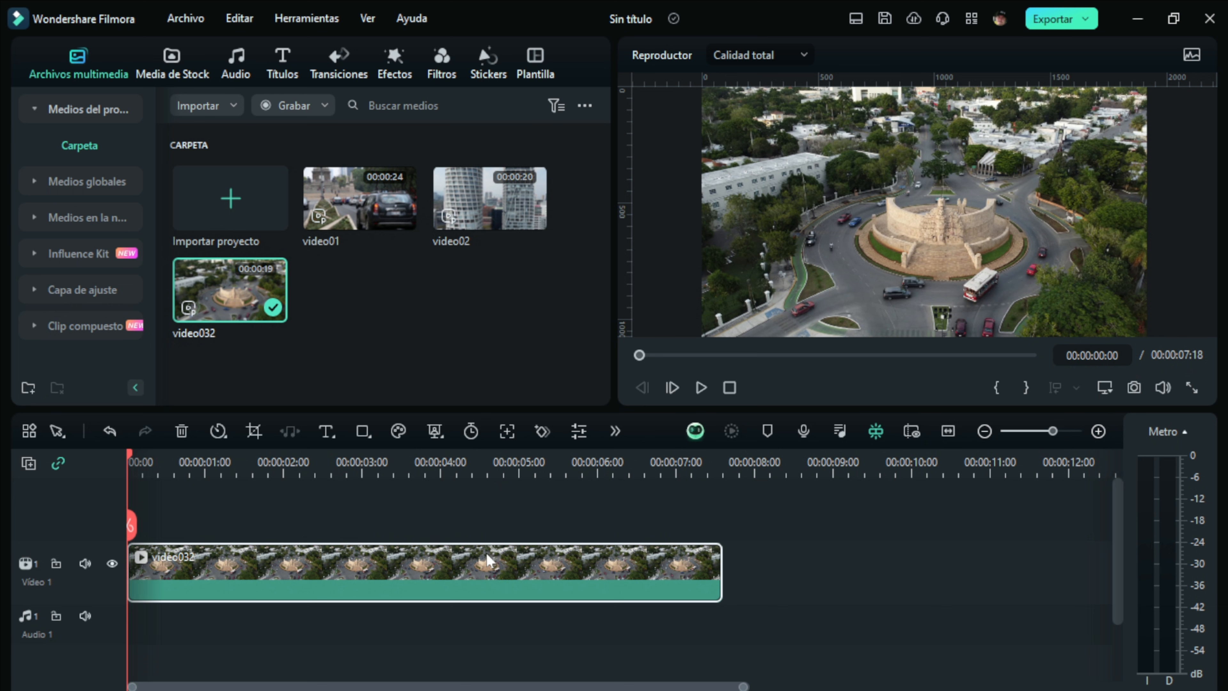
Step: Examine the video032 clip in the timeline at several horizontal zoom levels and vertical track positions
click(263, 584)
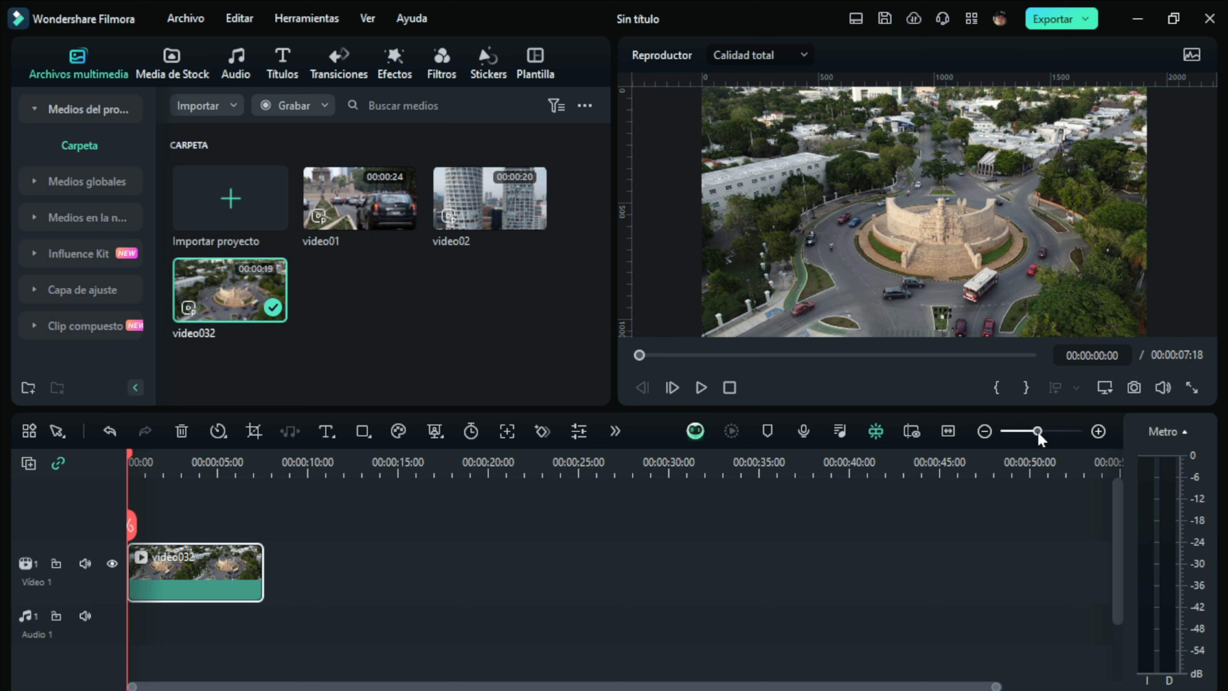
mouse_move(1039, 432)
mouse_down()
mouse_move(1066, 432)
mouse_move(1020, 437)
mouse_move(1040, 448)
mouse_up()
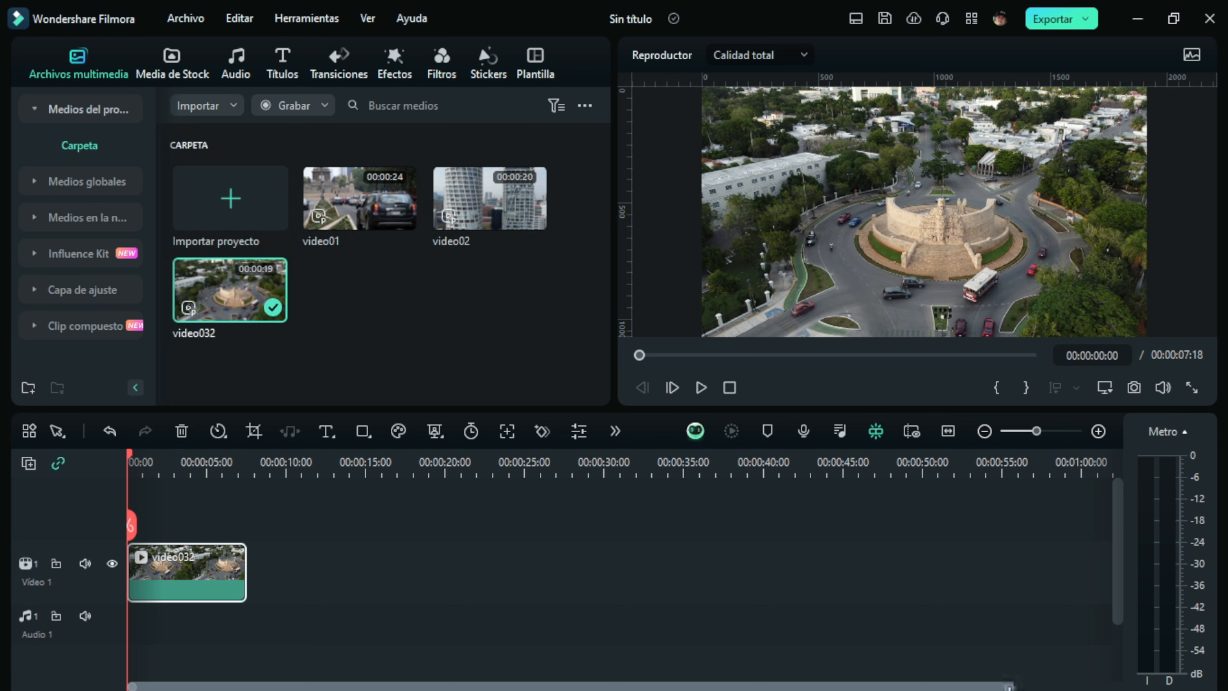
drag(1011, 686, 980, 686)
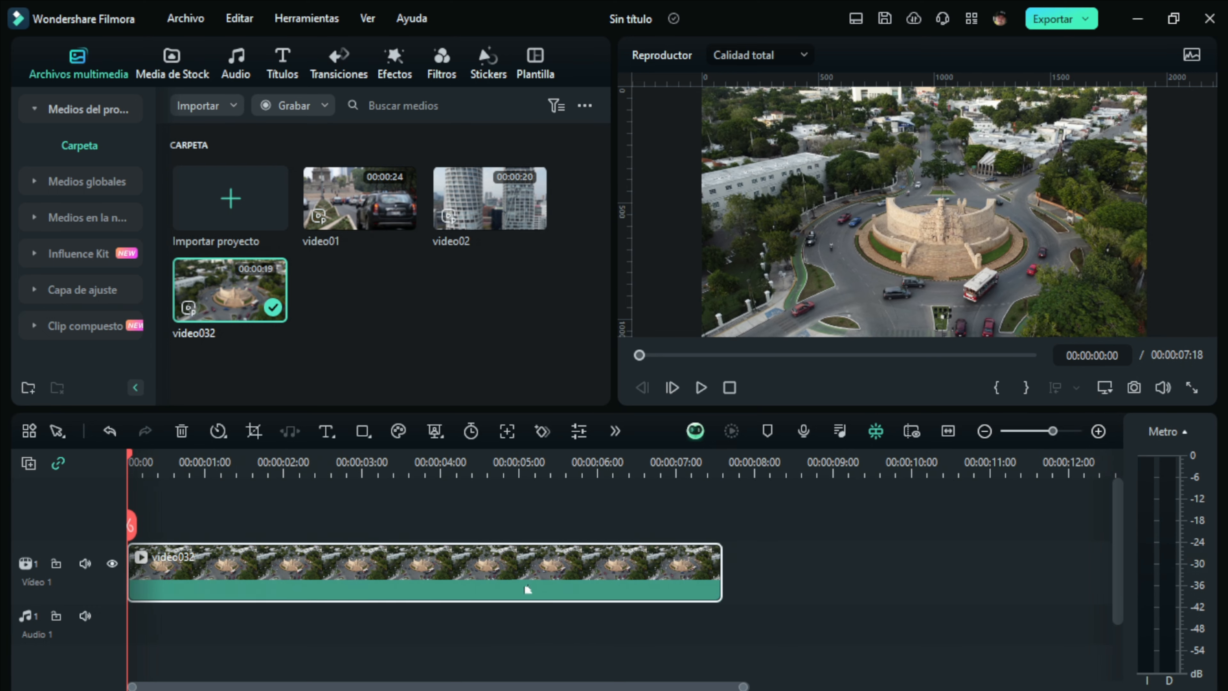
scroll(524, 582, down, 8)
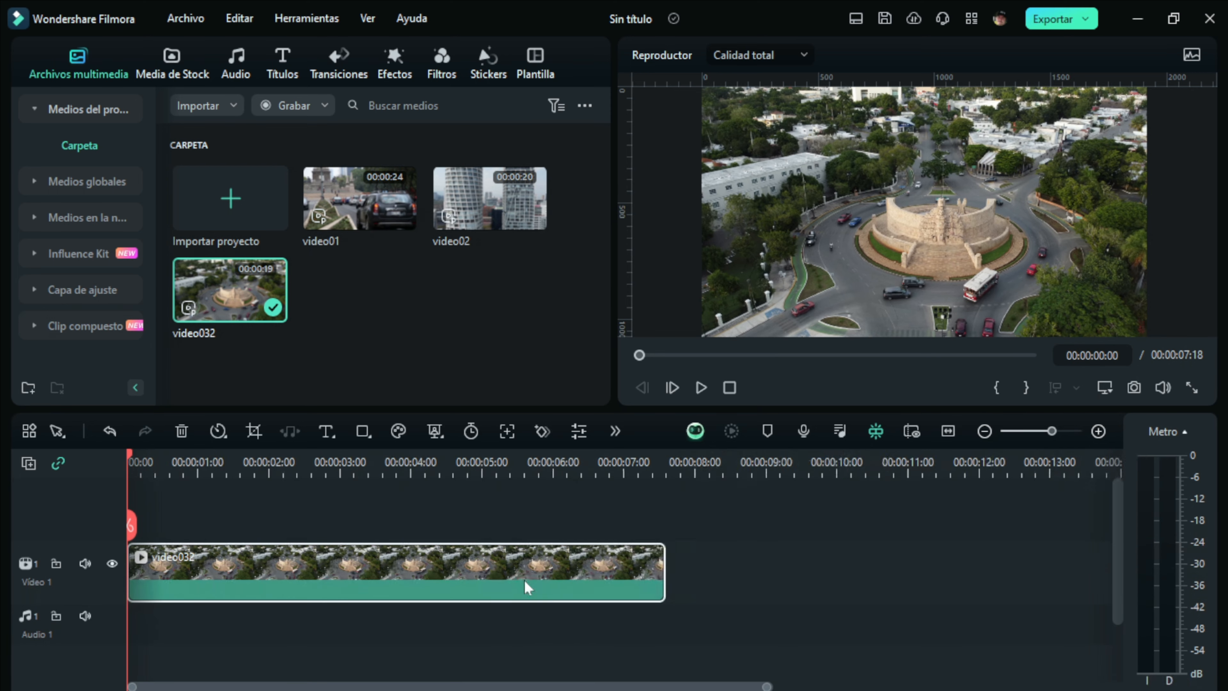
scroll(525, 580, up, 3)
scroll(525, 582, up, 4)
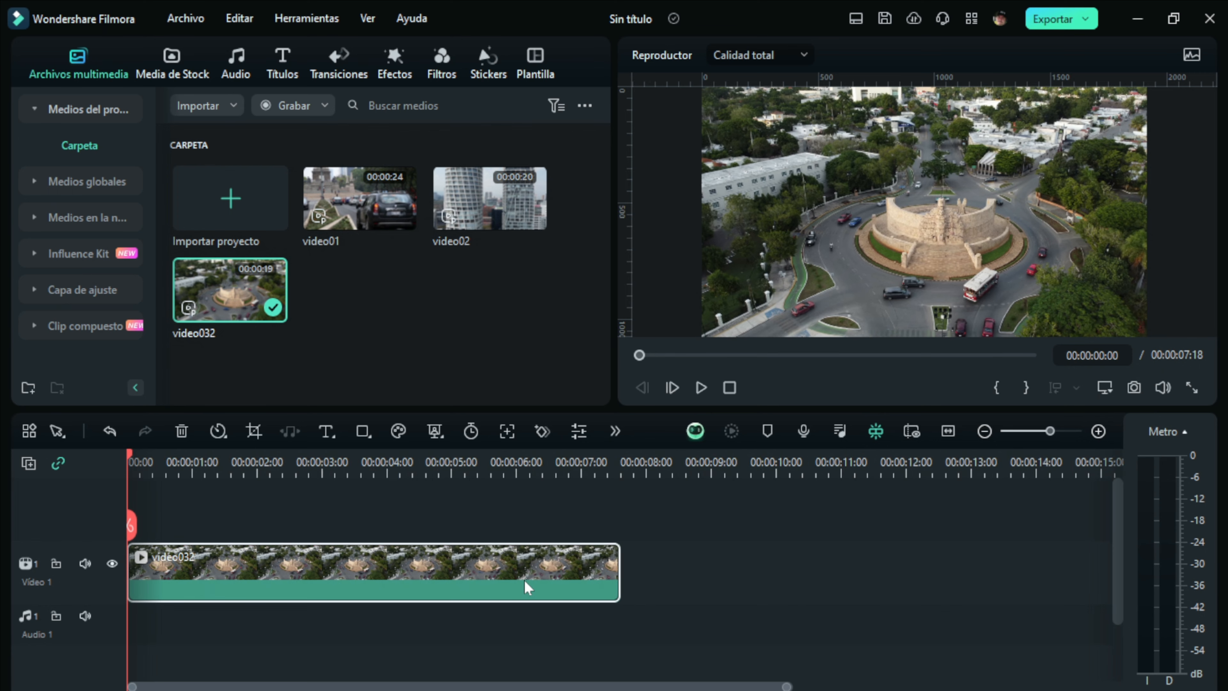
scroll(525, 582, down, 2)
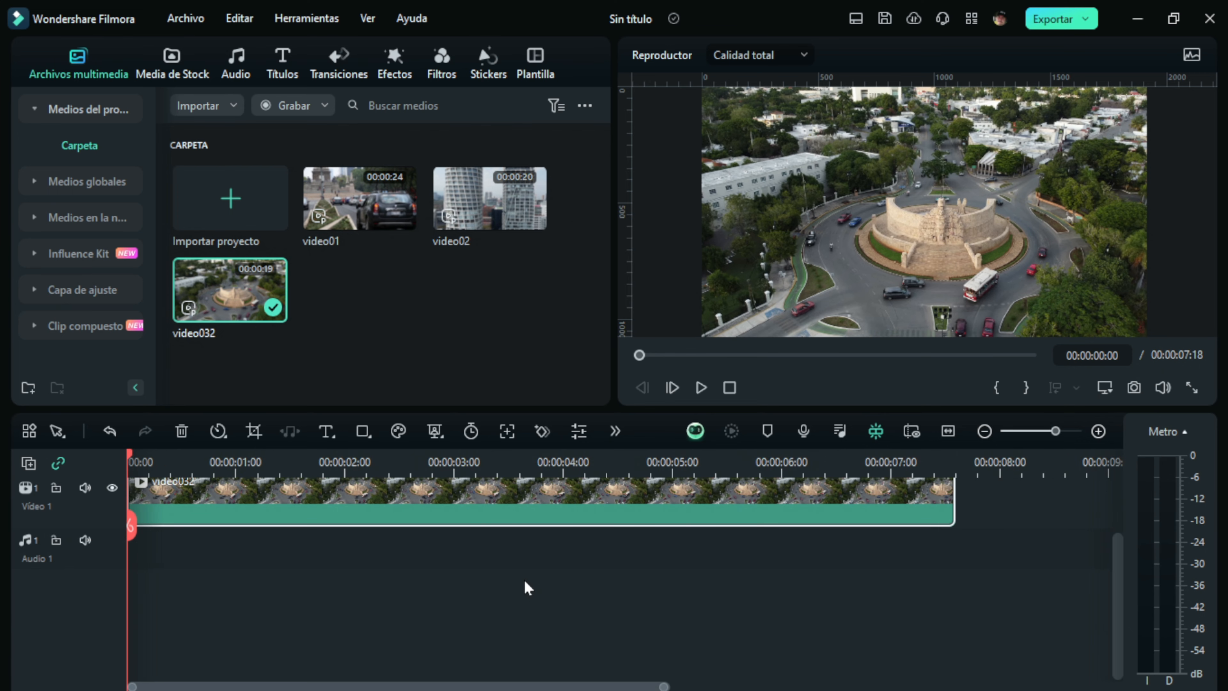
scroll(525, 582, up, 2)
scroll(524, 581, down, 5)
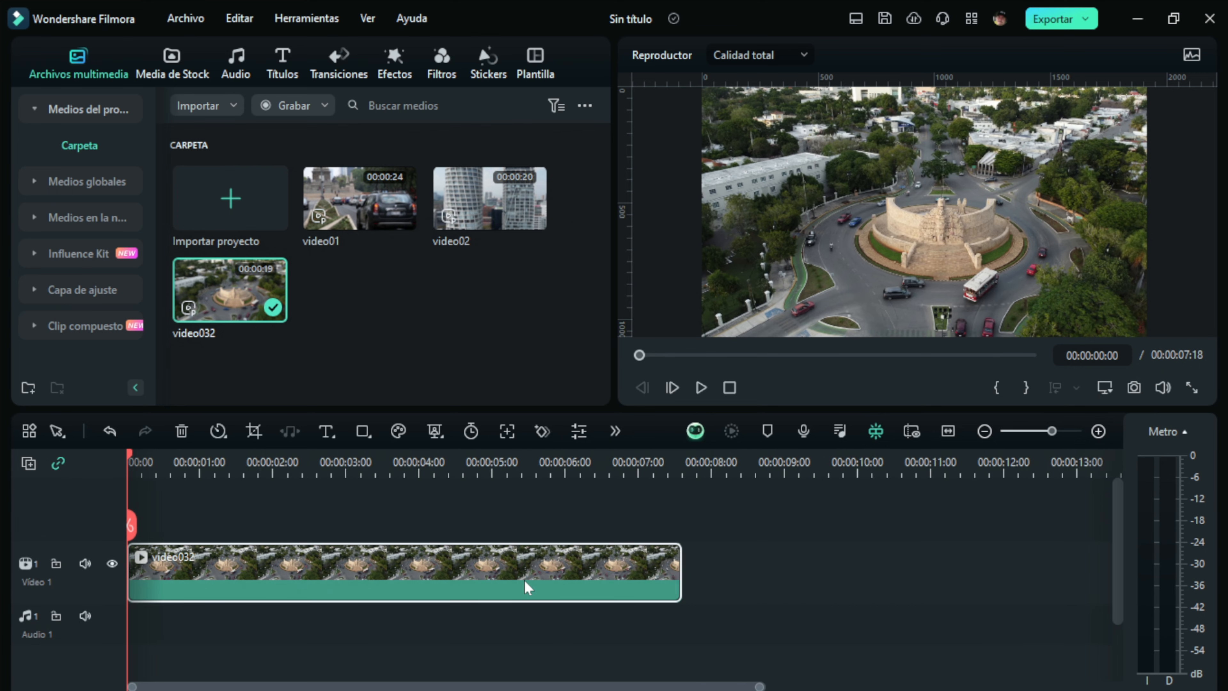
scroll(524, 583, up, 4)
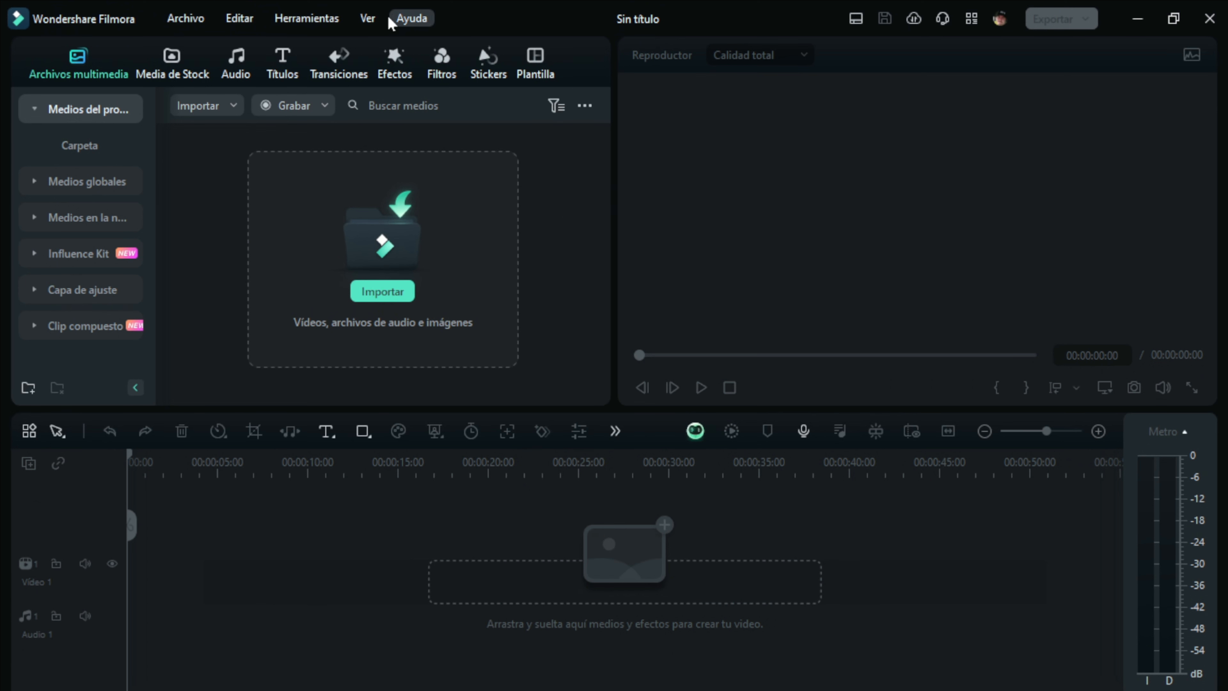
Step: Open the keyboard shortcuts settings and review the Archivo, Editar, Herramientas, Misceláneo and Wondershare Filmora categories
click(319, 21)
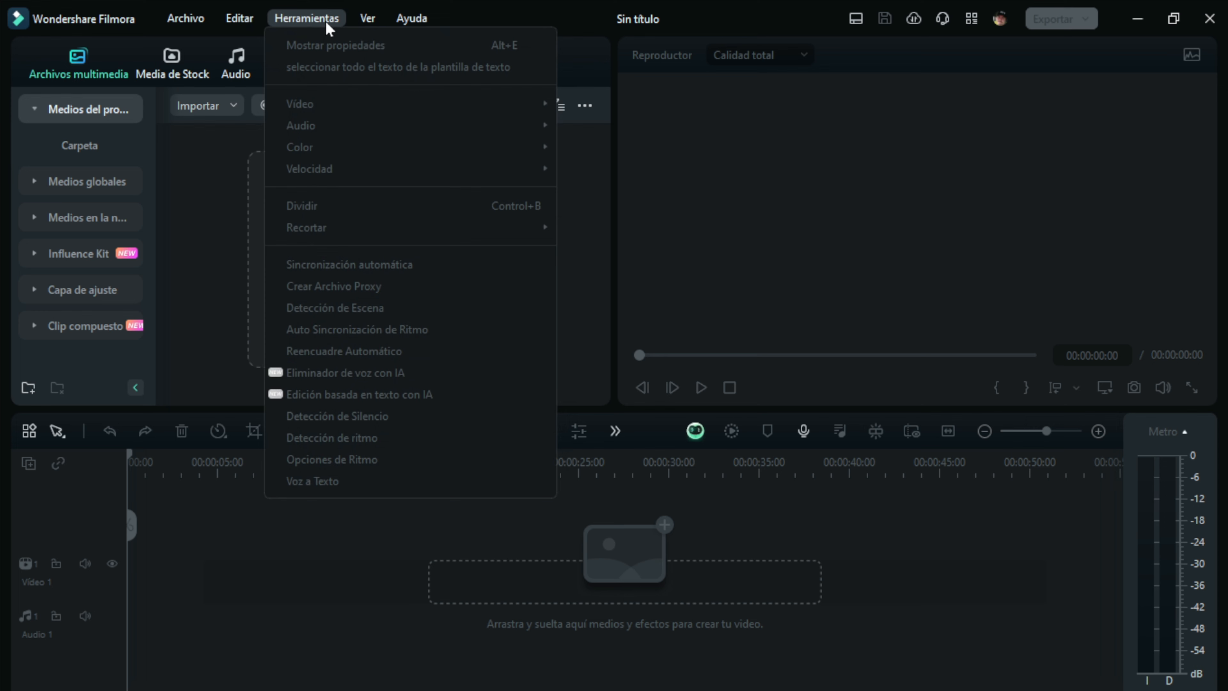
mouse_move(365, 25)
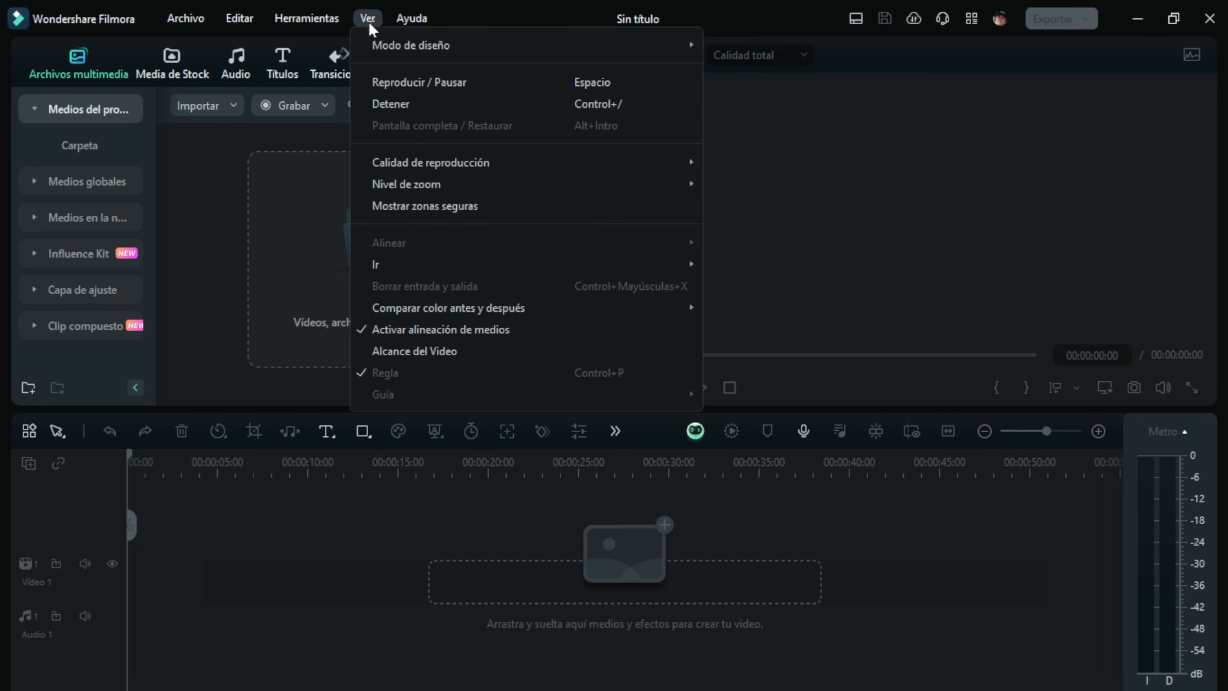
mouse_move(402, 31)
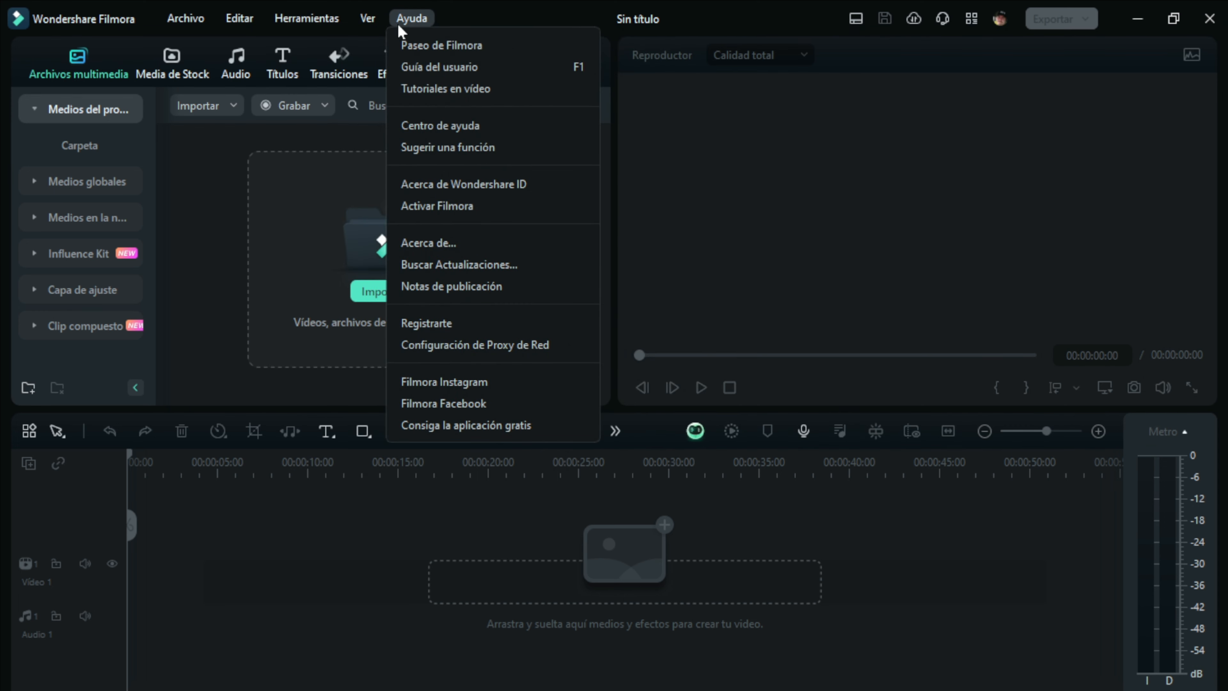
mouse_move(298, 19)
mouse_move(191, 22)
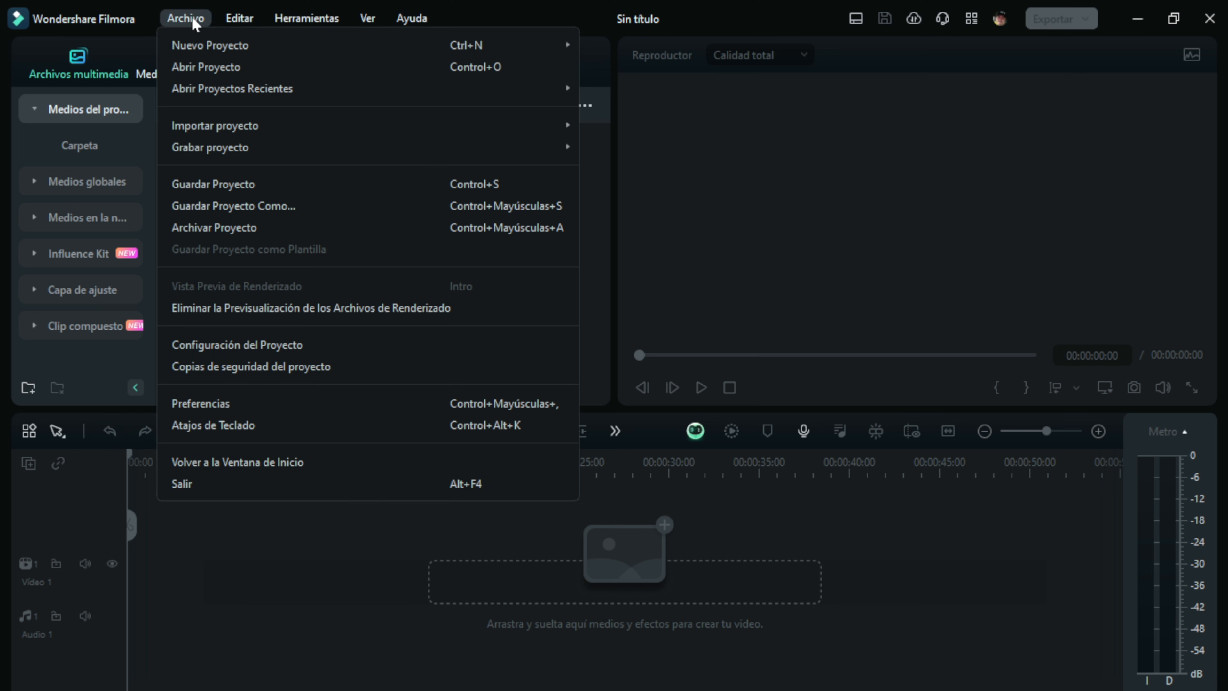
click(210, 426)
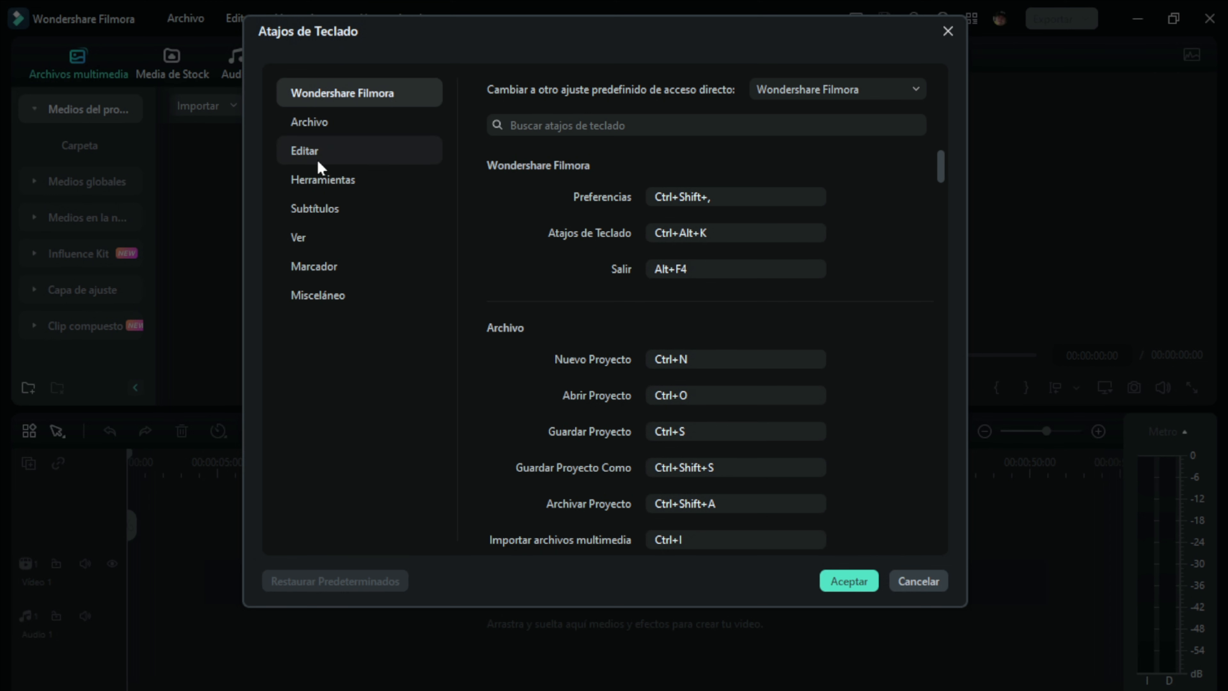
click(316, 122)
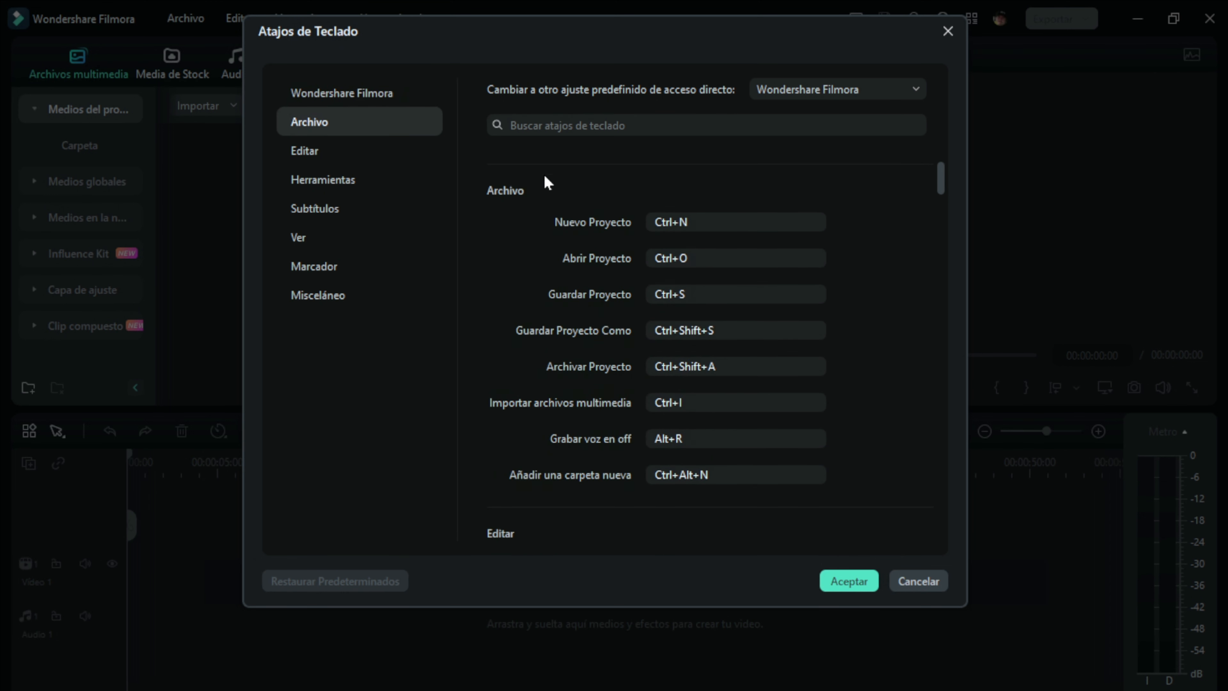
click(315, 153)
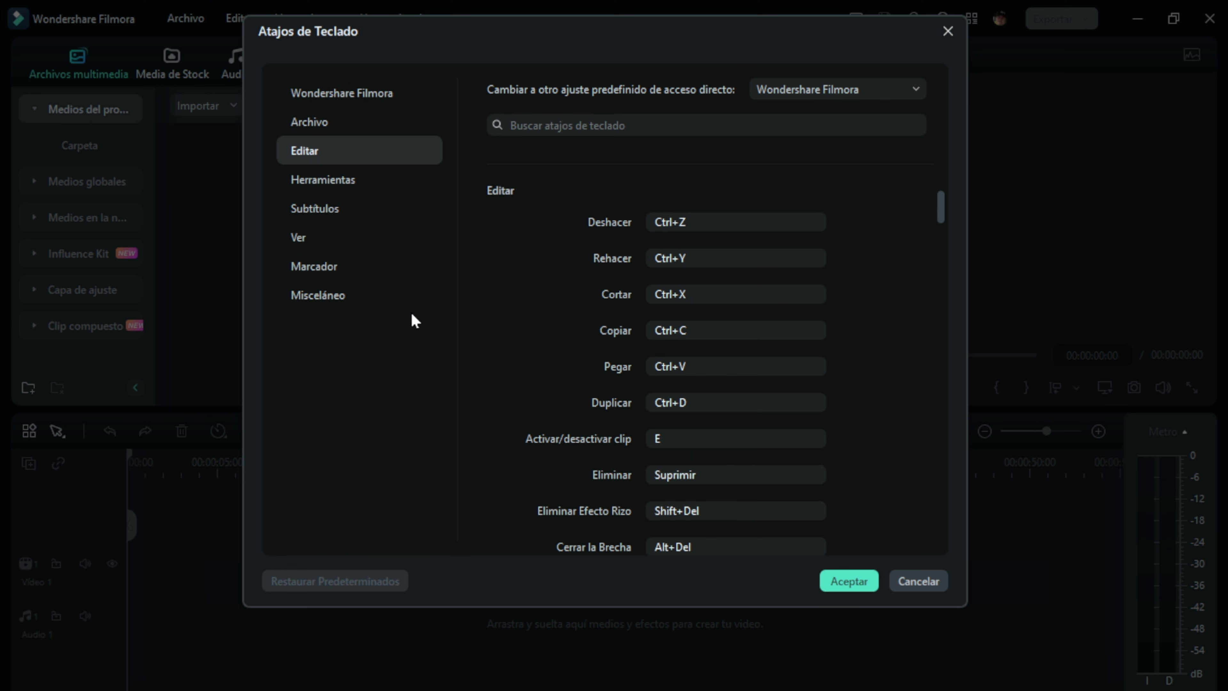
click(312, 179)
click(333, 296)
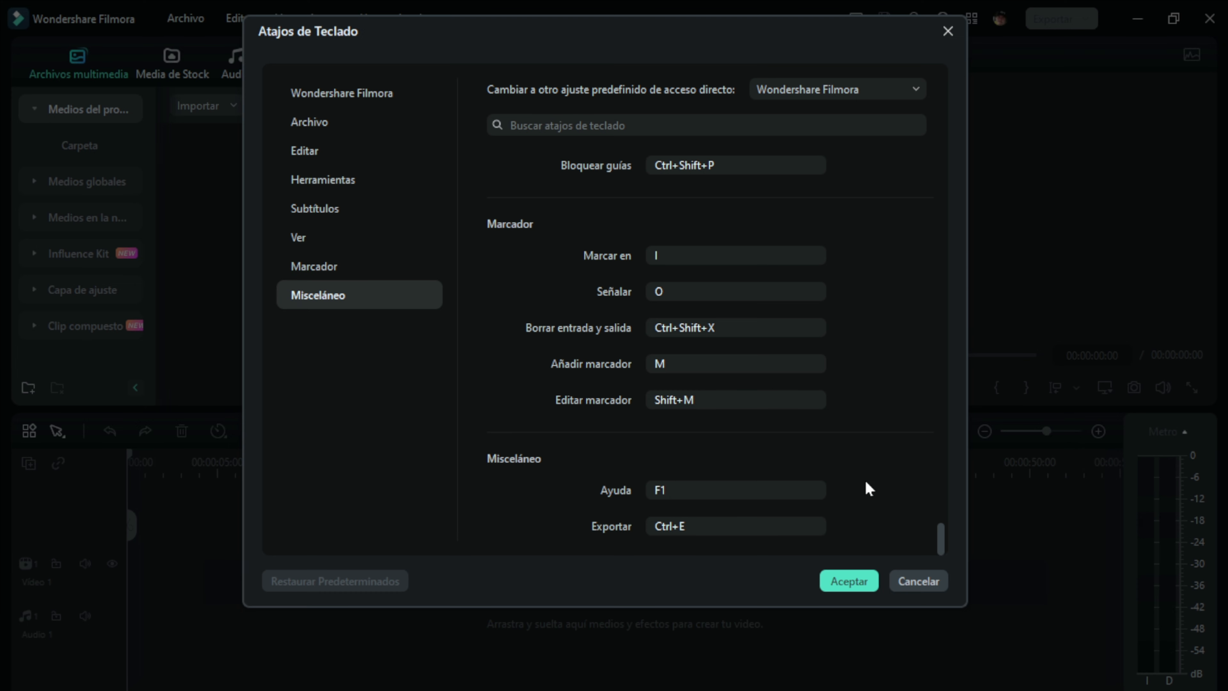
scroll(883, 326, up, 8)
click(321, 95)
Step: Switch the keyboard shortcut preset to Adobe Premiere Pro and review its Archivo and Editar shortcuts
click(913, 90)
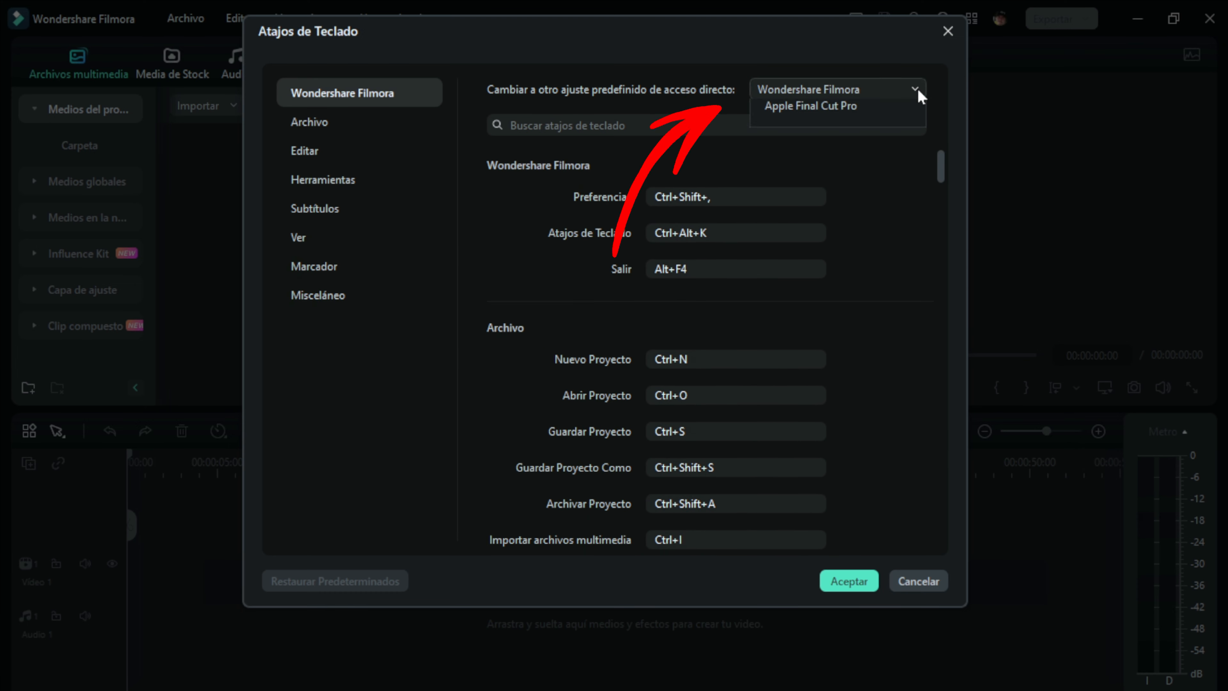
click(852, 153)
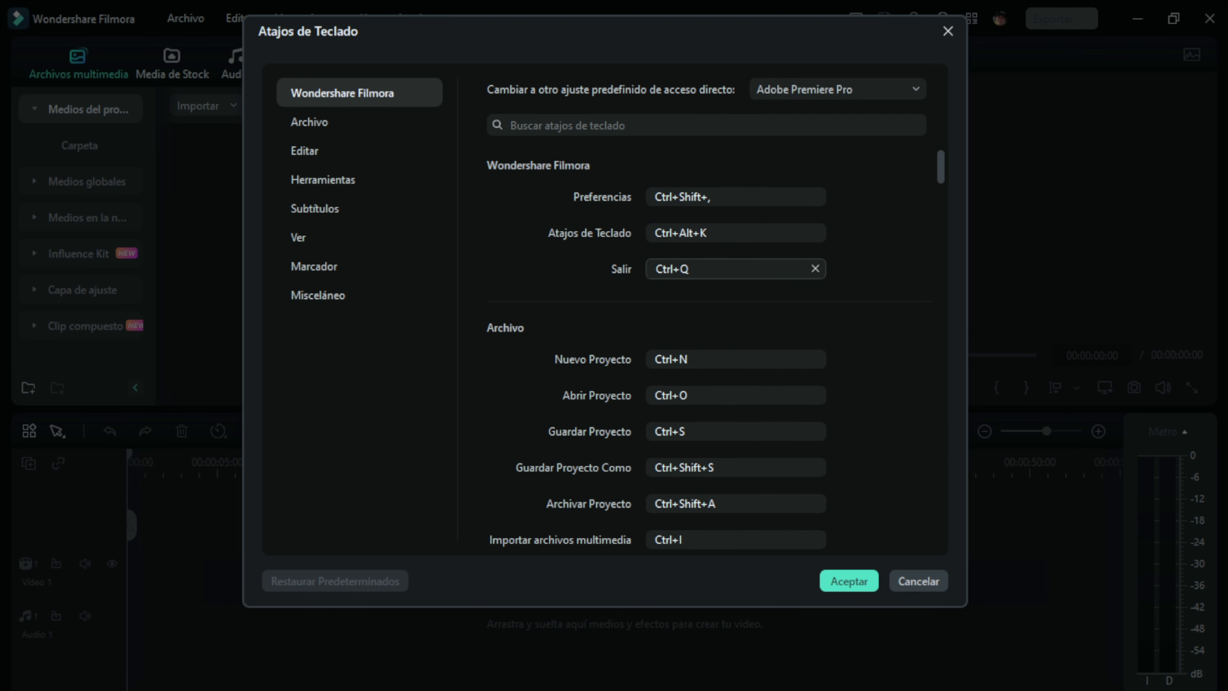
scroll(749, 425, down, 7)
scroll(753, 418, down, 6)
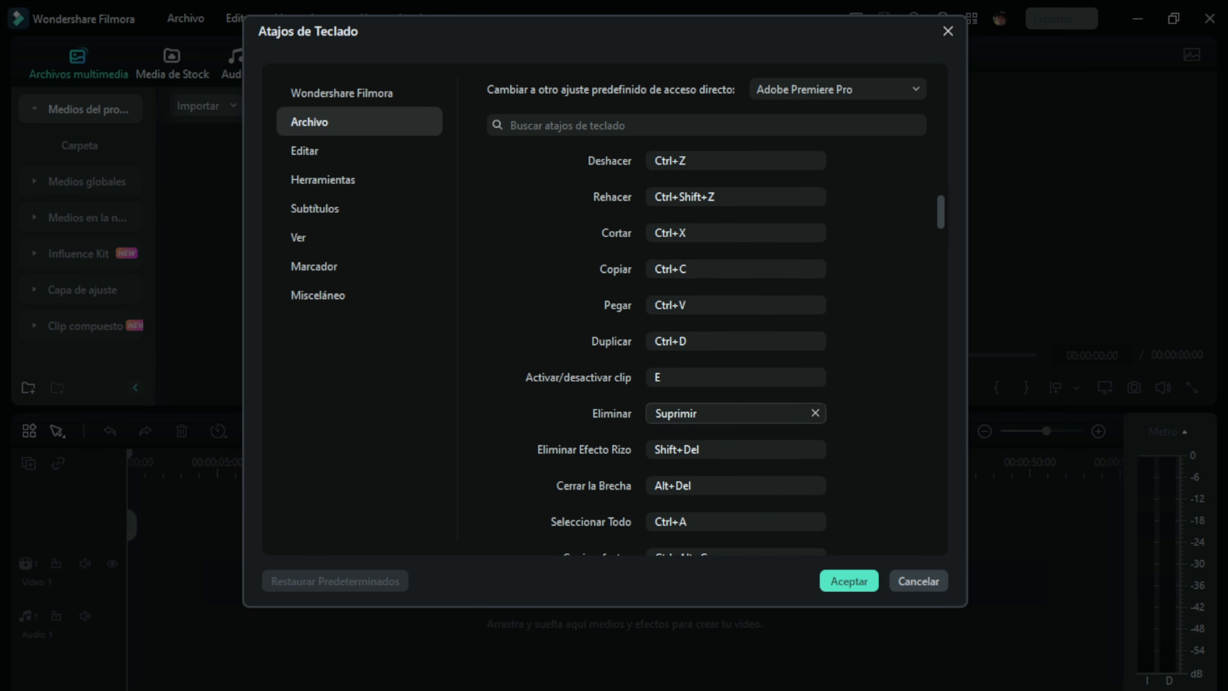
Step: Set the keyboard shortcut preset back to Wondershare Filmora and look through its shortcut list
click(871, 91)
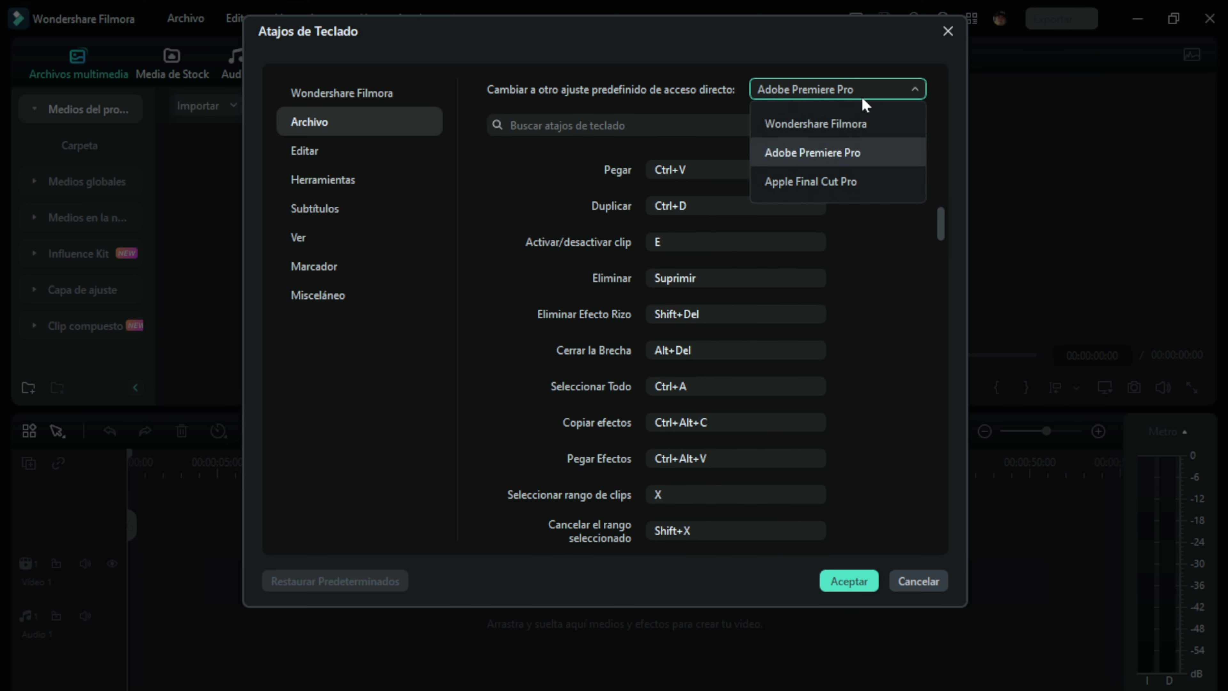
click(823, 123)
drag(940, 224, 945, 286)
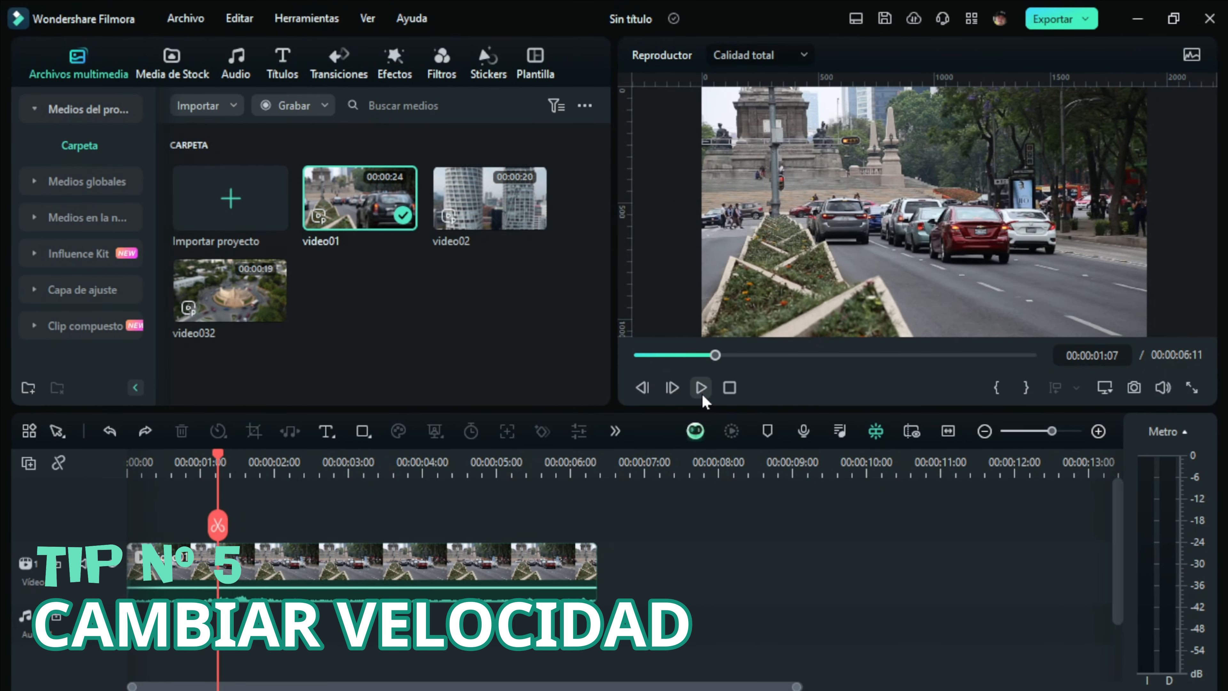
Step: Split the video01 clip at about 00:00:01:14 and 00:00:04:02, and move the last piece to start just before 00:00:08:00
click(702, 388)
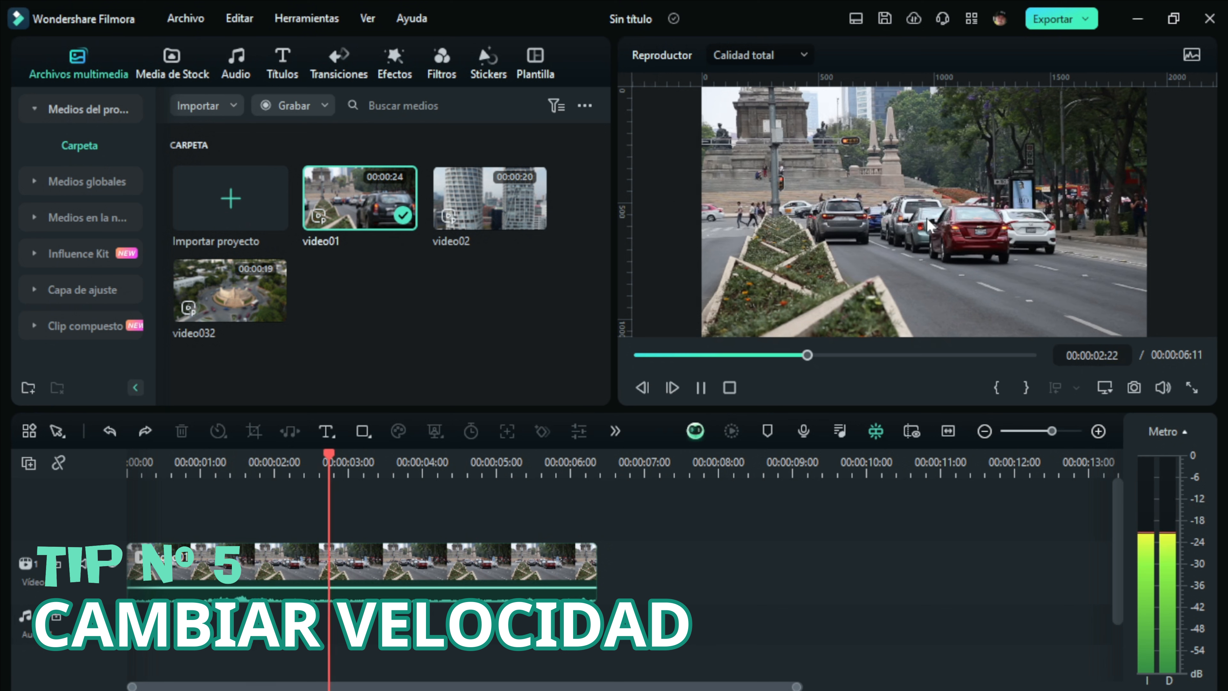
click(701, 387)
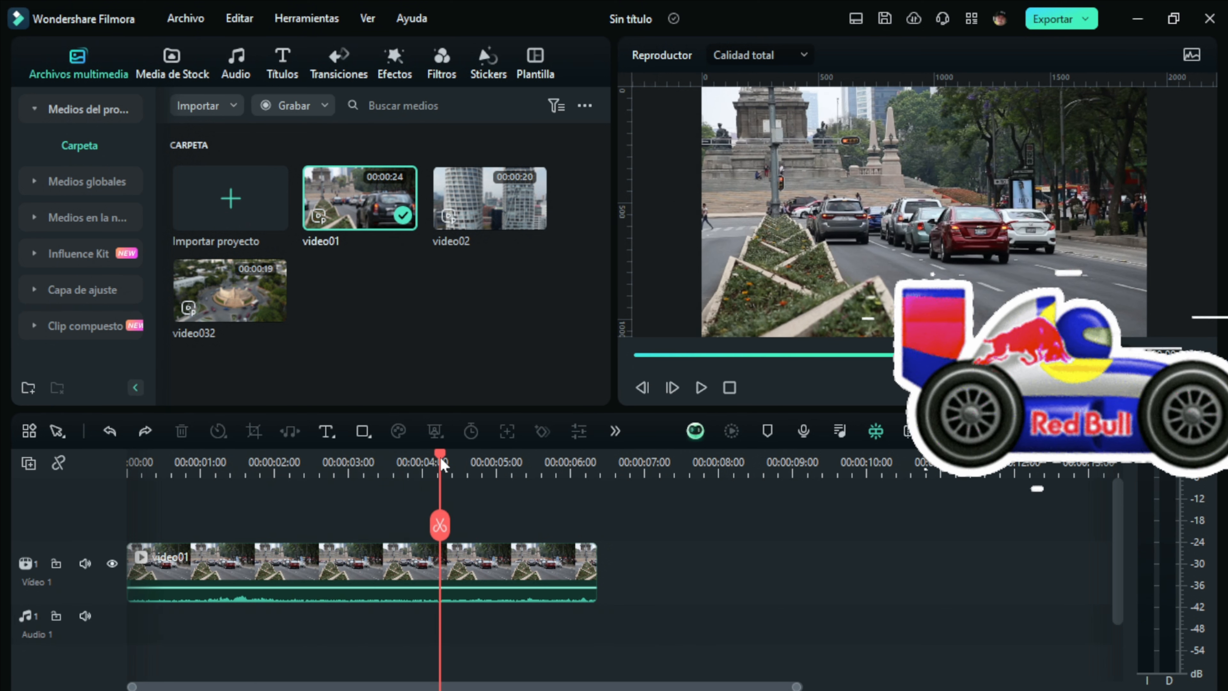
drag(380, 479, 428, 466)
click(258, 560)
click(235, 525)
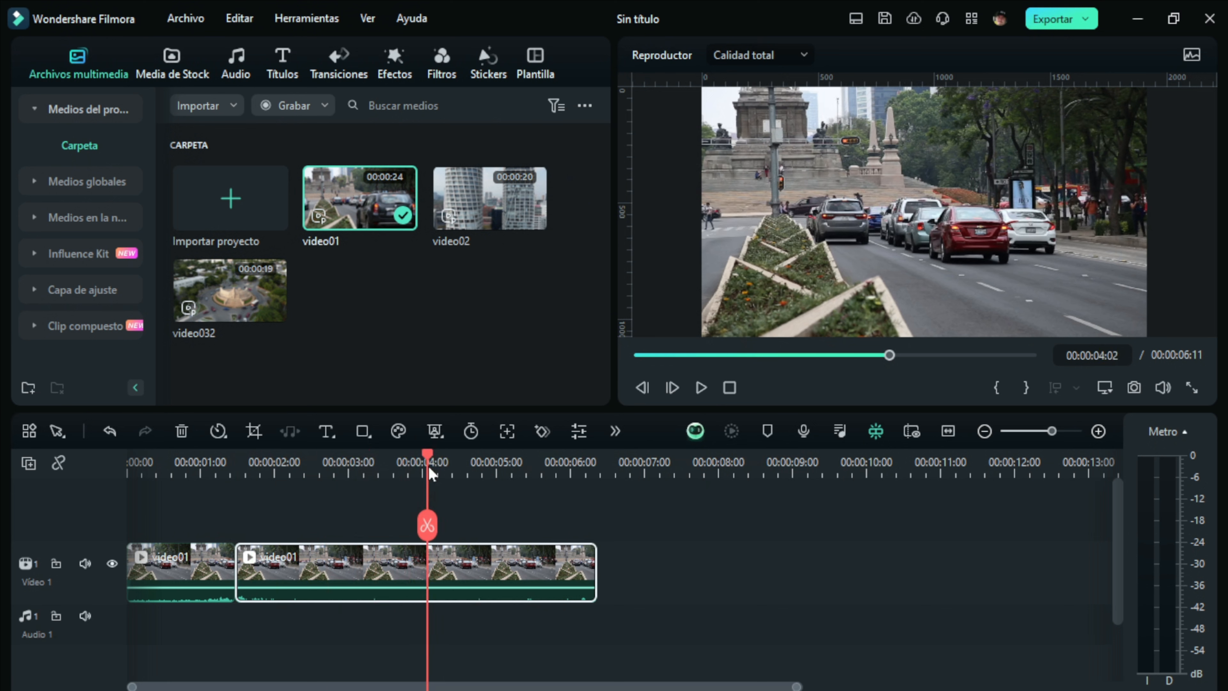
click(427, 525)
drag(467, 575, 743, 575)
Step: Set the uniform speed of the middle video01 piece to 0,72
click(332, 578)
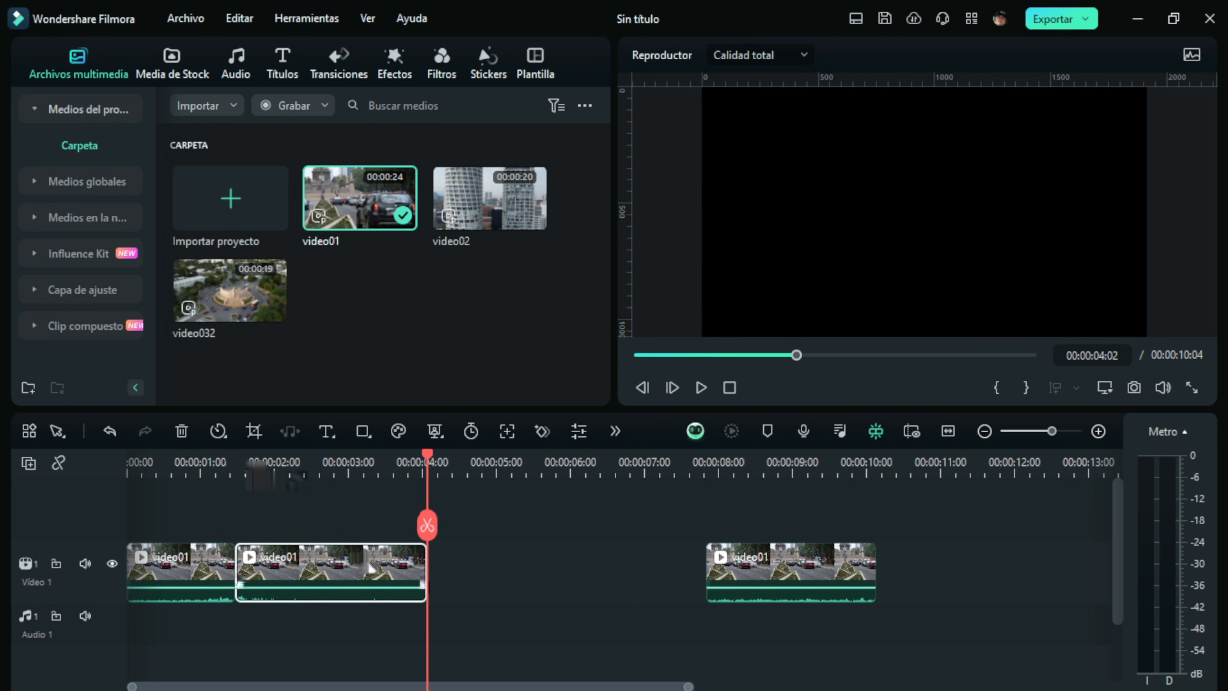
double_click(352, 567)
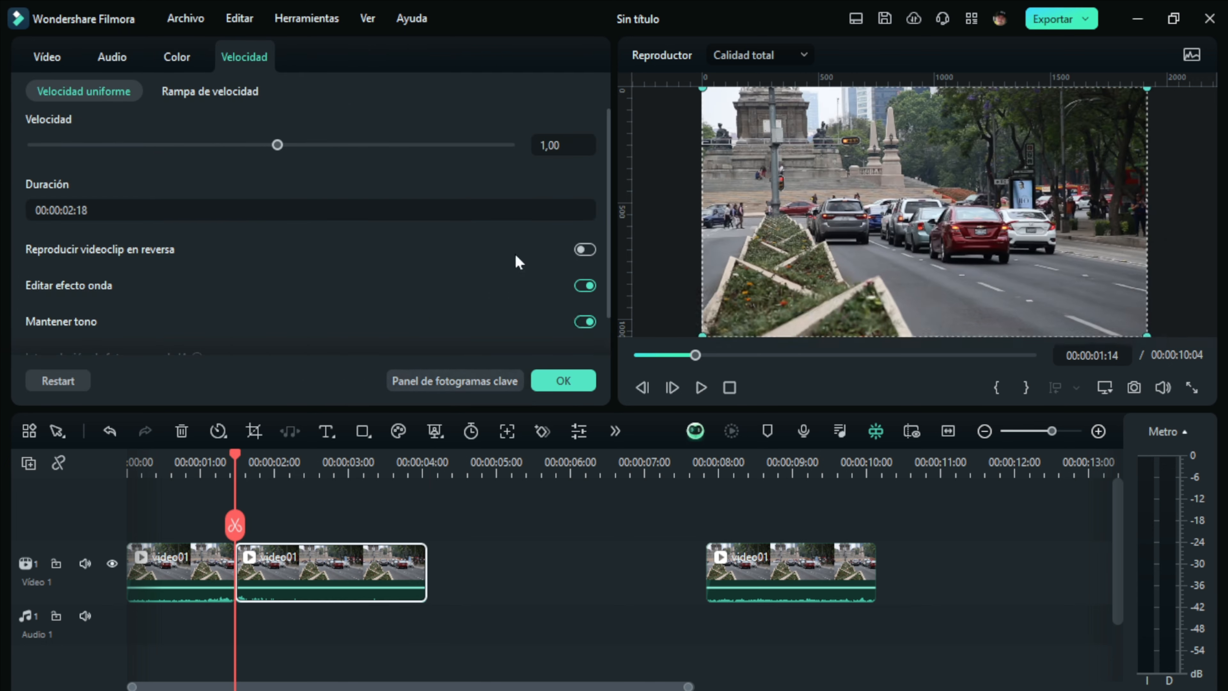
mouse_move(279, 146)
mouse_down()
mouse_move(294, 145)
mouse_move(260, 145)
mouse_up()
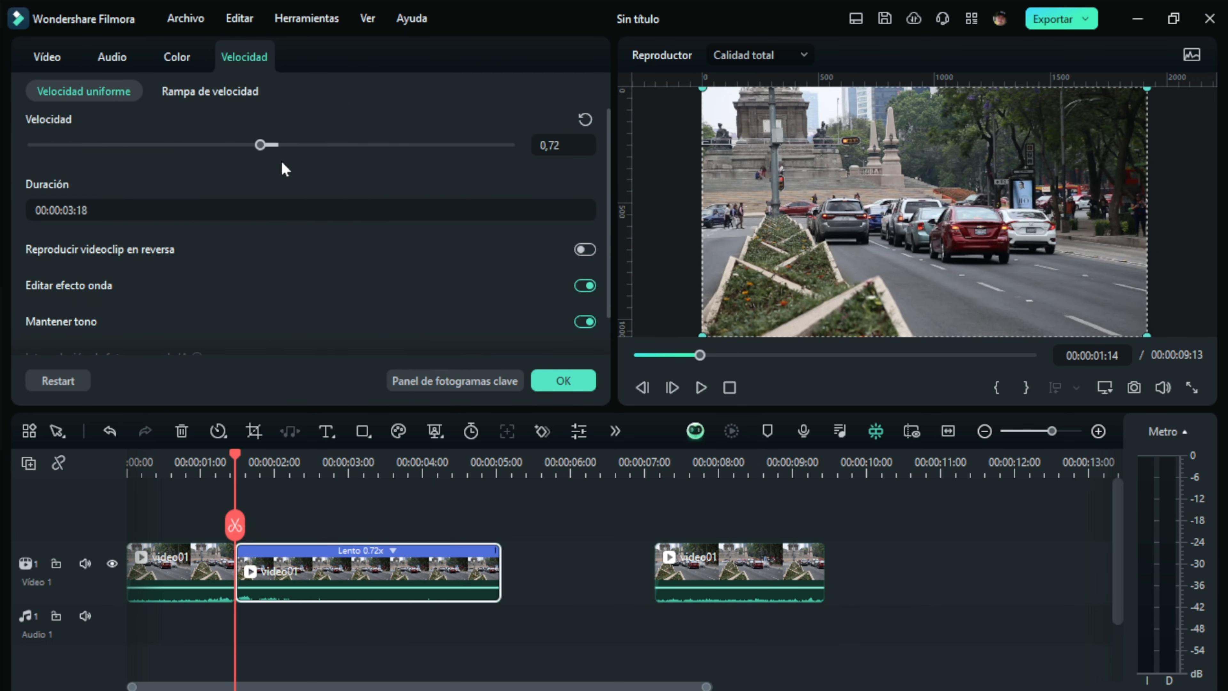
Step: Try the Personalizar speed ramp on the middle video01 piece and decline the prompt
click(237, 89)
click(121, 160)
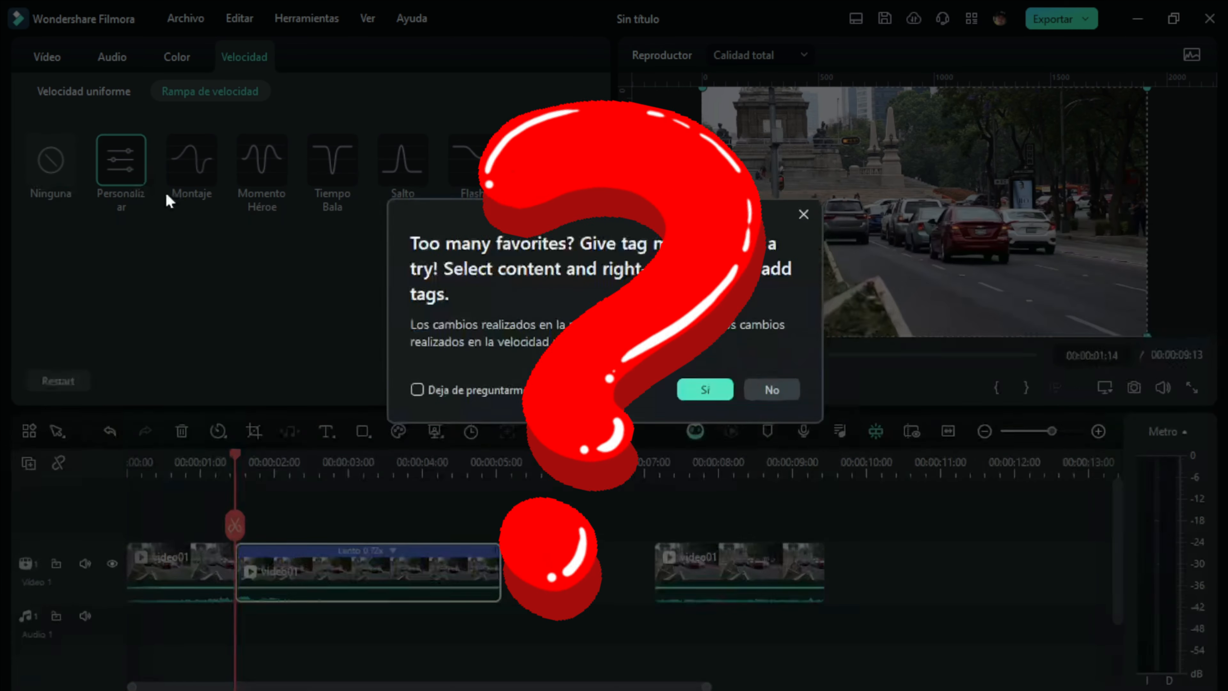
click(781, 399)
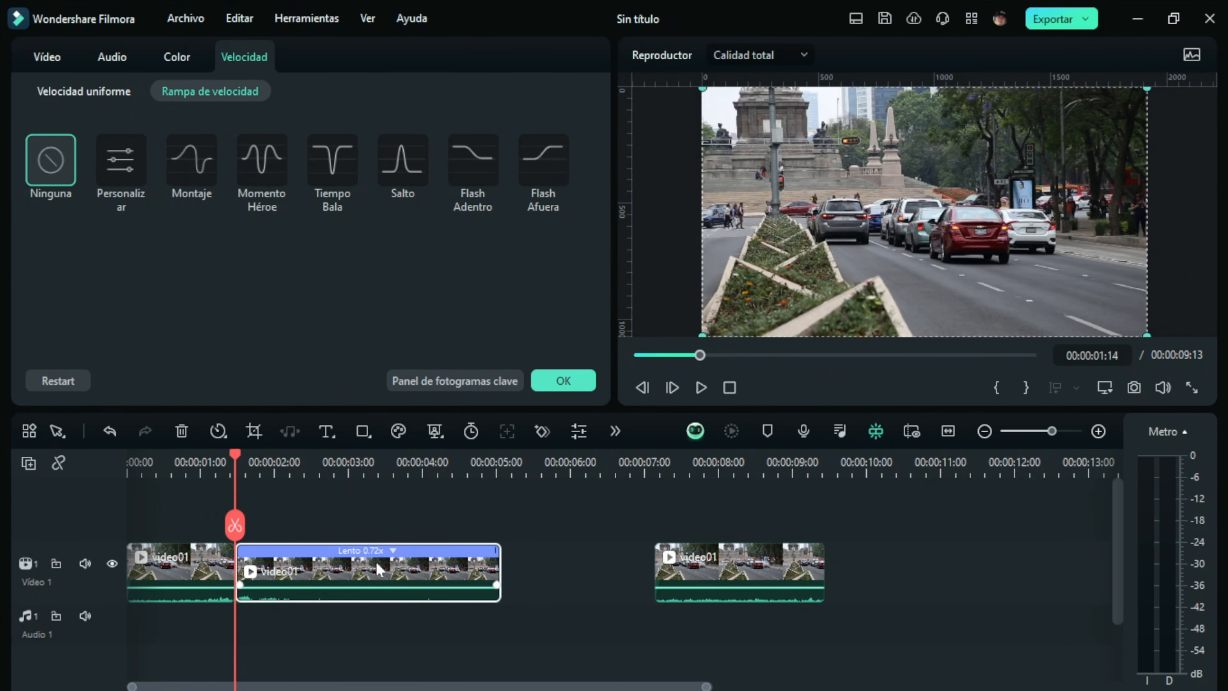
Step: Undo the speed changes on the middle video01 piece and close its speed settings
key(ctrl+z)
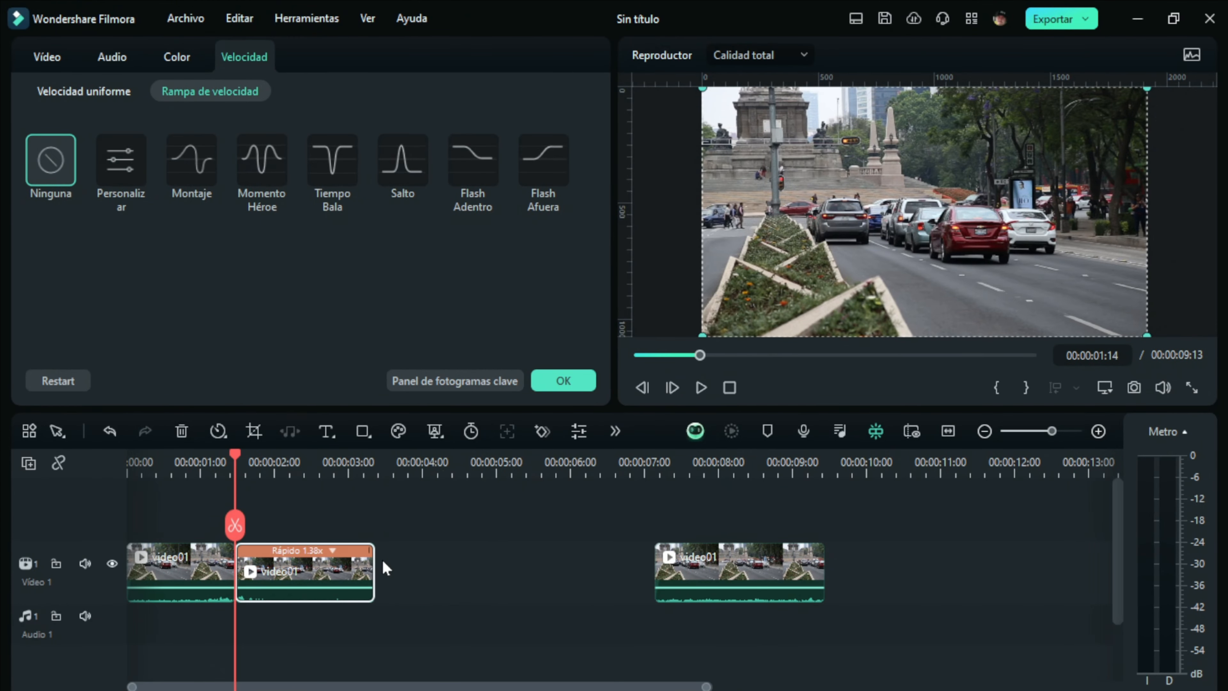
key(ctrl+z)
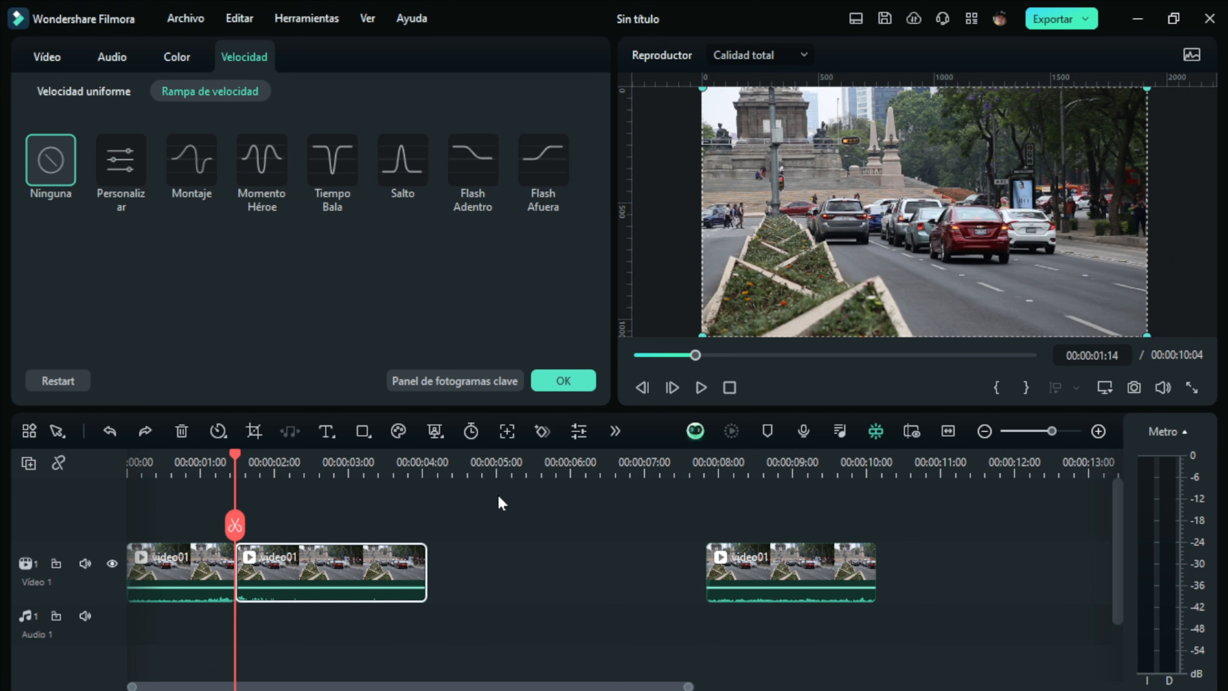
click(569, 386)
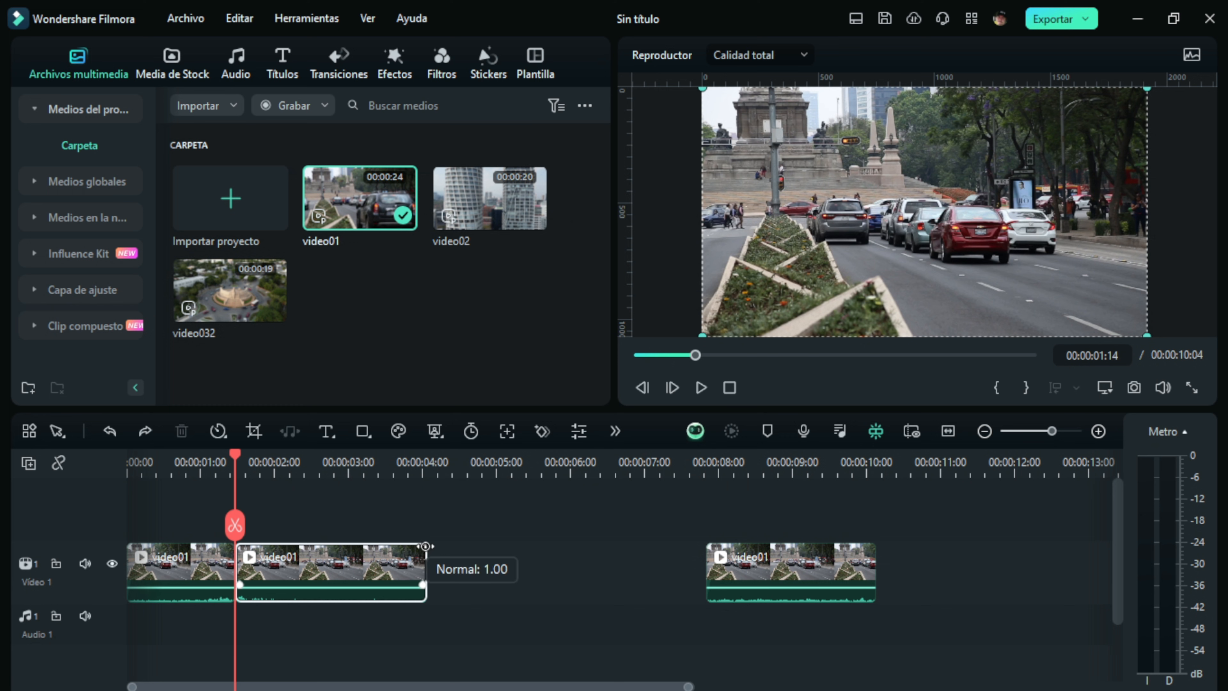
Step: Speed up the middle video01 piece directly in the timeline so it ends at about 00:00:02:10, and preview it
drag(425, 547, 300, 550)
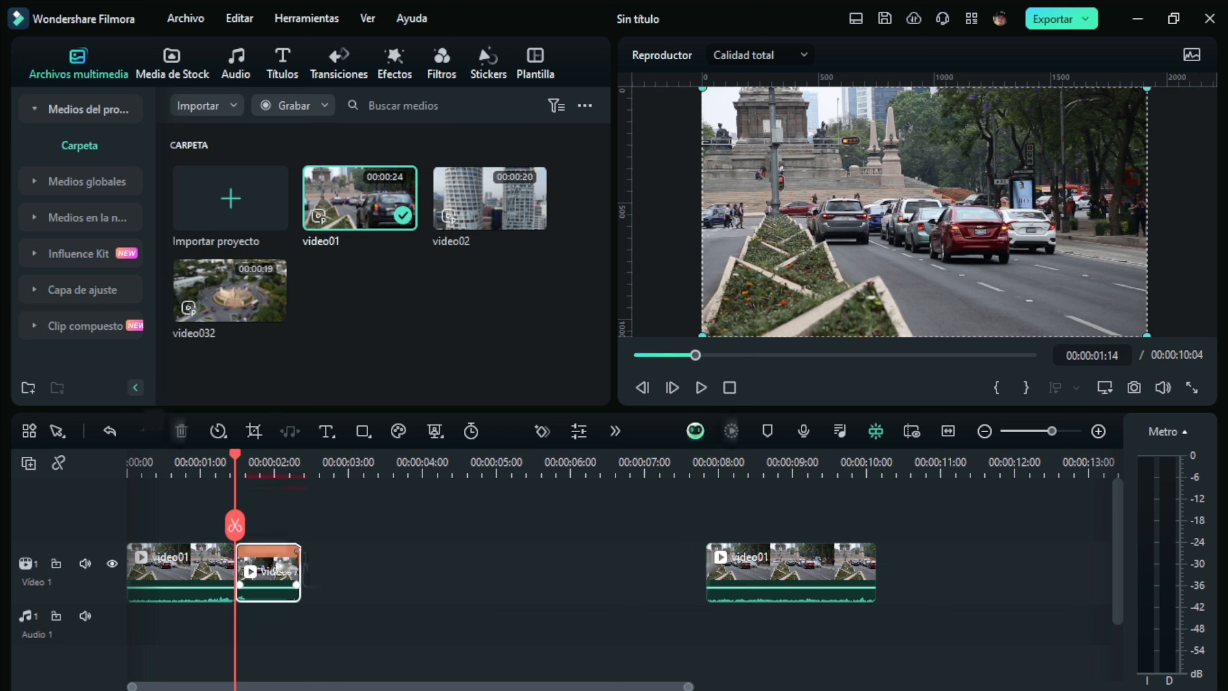
click(701, 388)
click(701, 387)
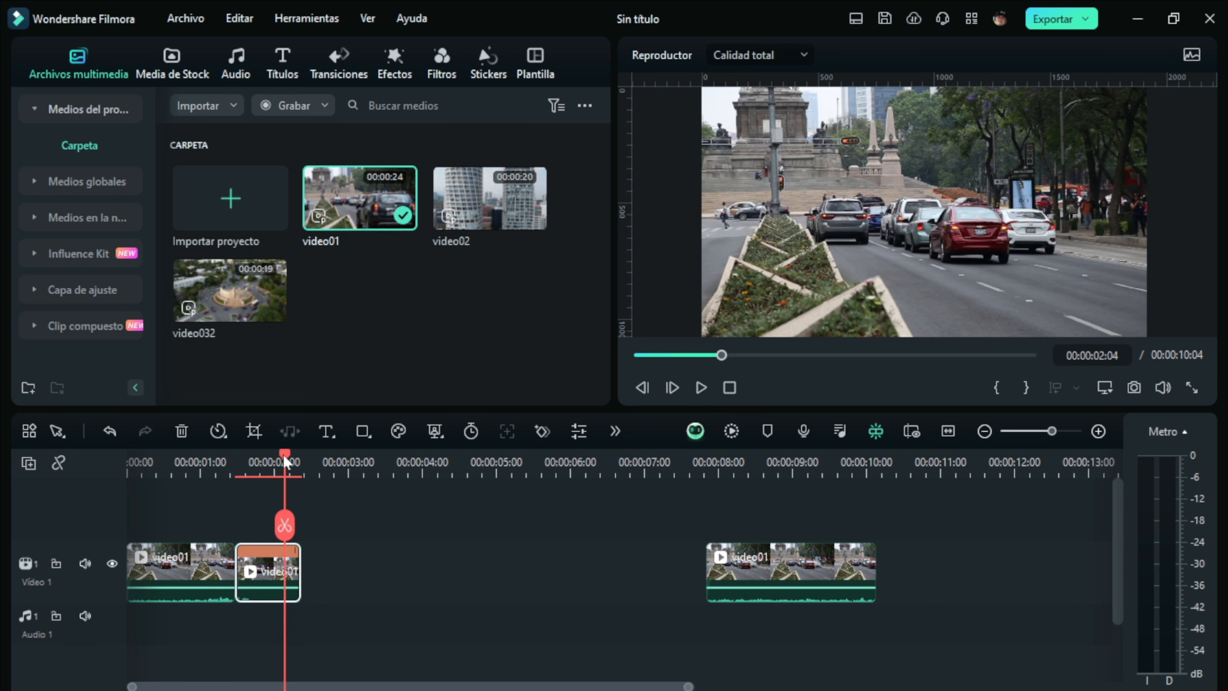
Step: Move the playhead to 00:00:01:02 and slow the middle video01 piece to 0.48x speed directly in the timeline
drag(285, 462, 205, 465)
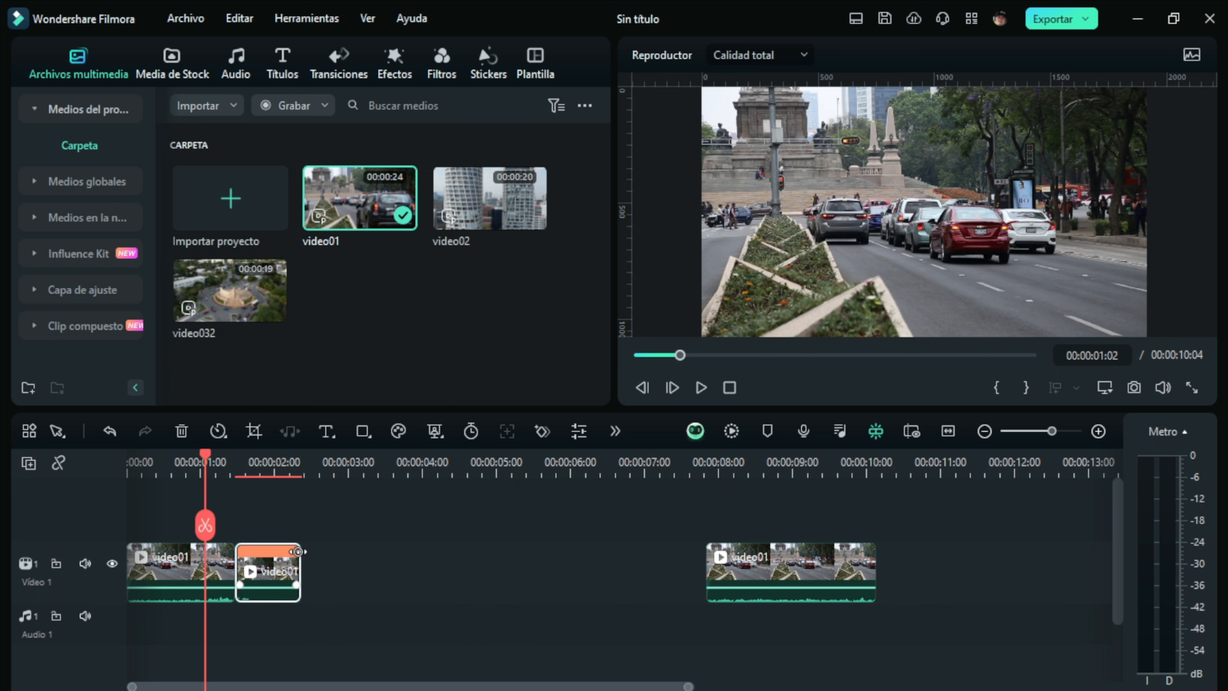
drag(298, 552, 637, 557)
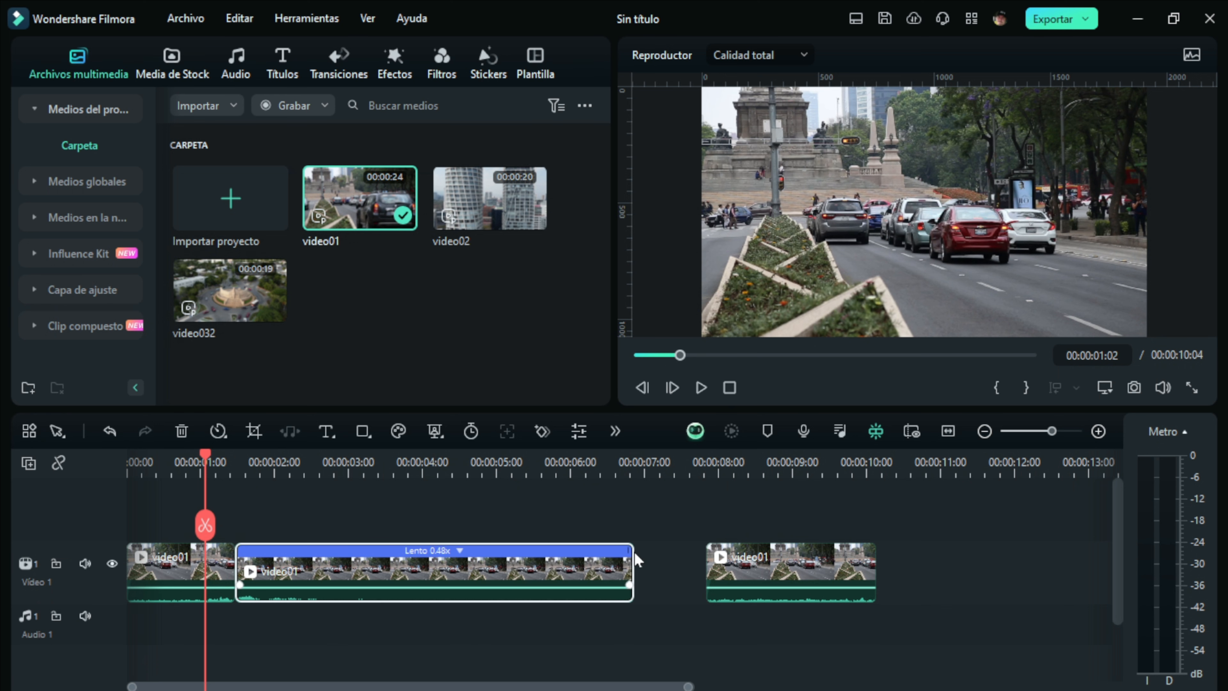